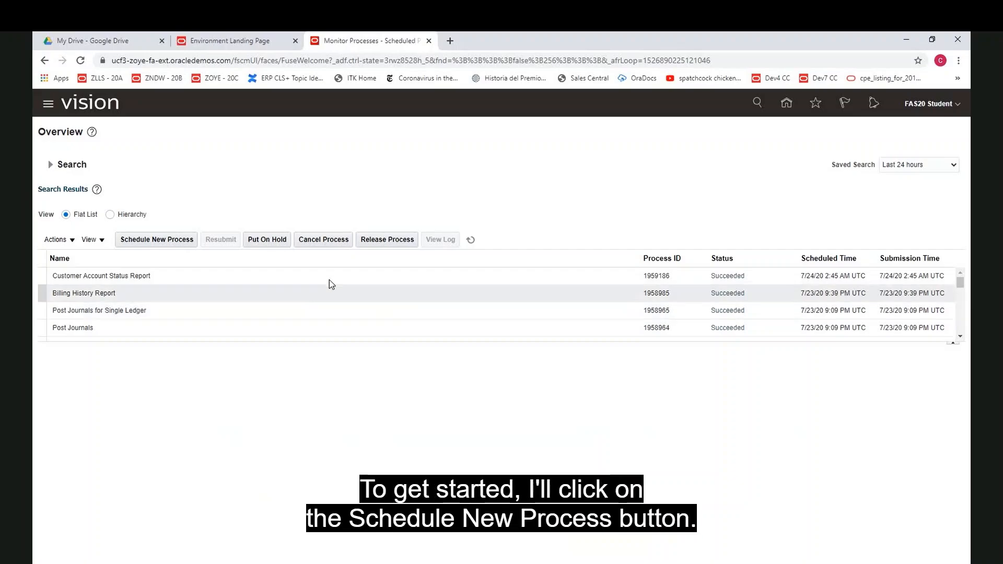
Start scheduling a new job for the Transaction Details Report.
{"action": "left_click", "coordinate": [163, 240]}
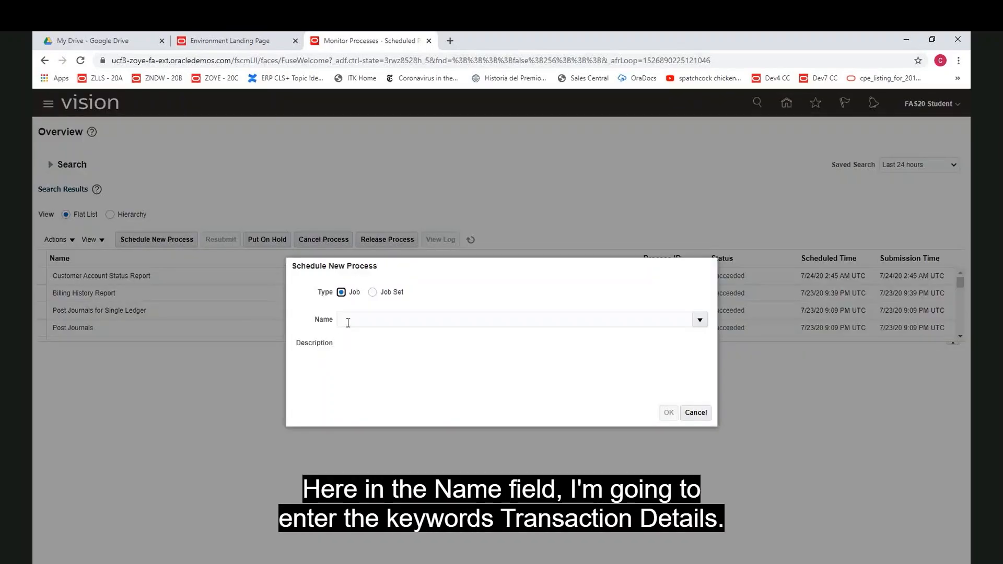
{"action": "left_click", "coordinate": [345, 321]}
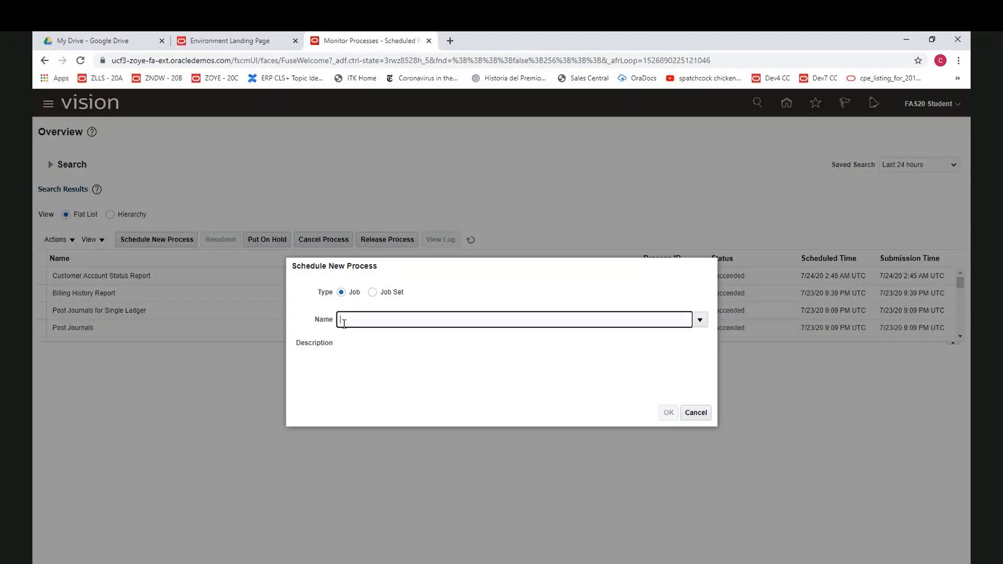
{"action": "type", "text": "transac"}
{"action": "type", "text": "action"}
{"action": "type", "text": " deta"}
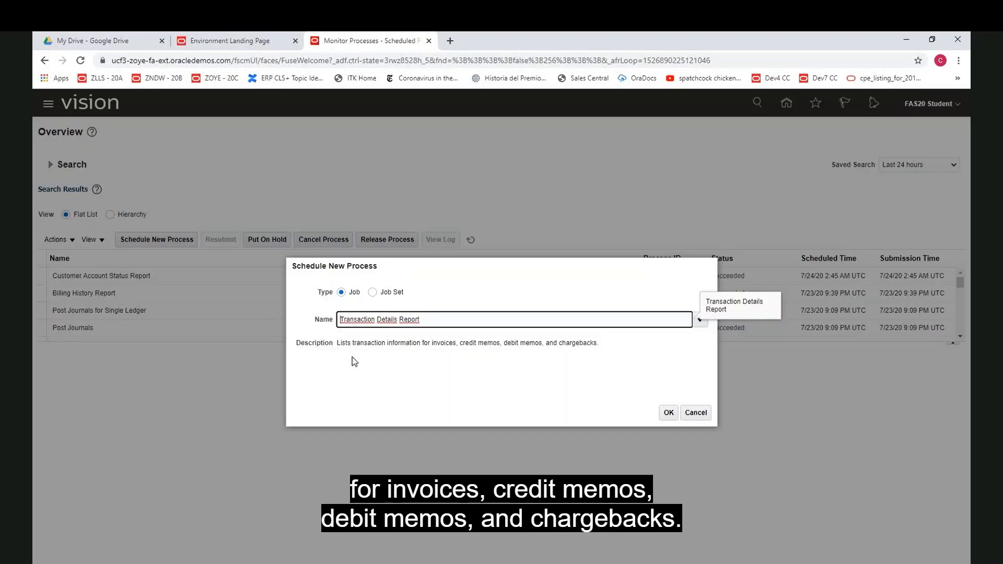
{"action": "left_click", "coordinate": [670, 411]}
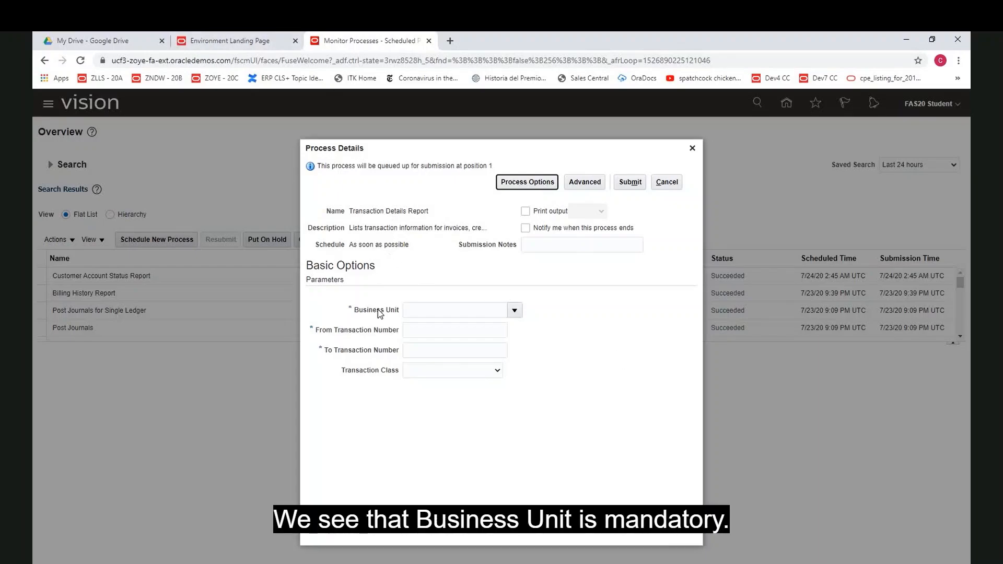
Set the report's business unit to US1 Business Unit and its transaction number range from 1177421 to 1177430.
{"action": "left_click", "coordinate": [515, 311]}
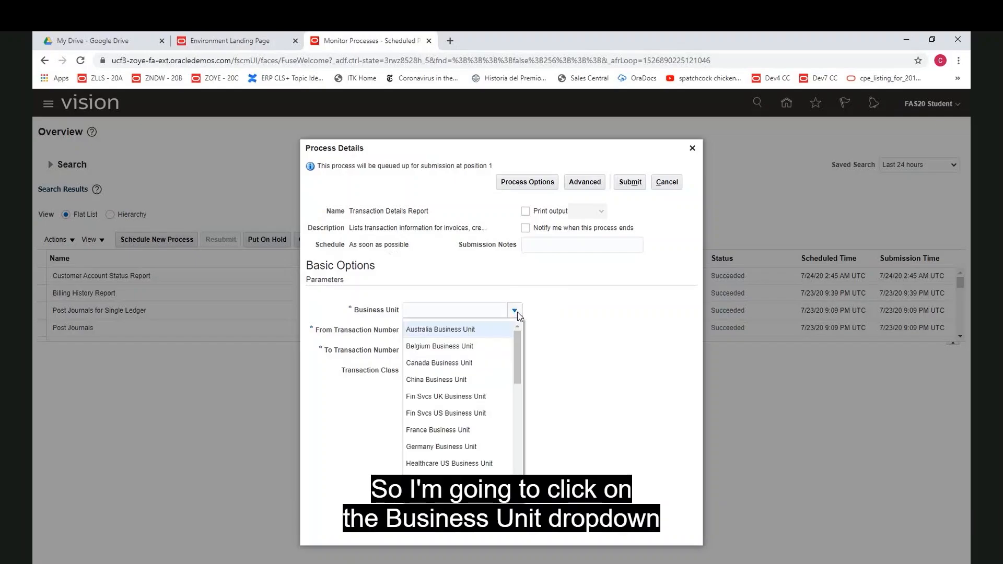
{"action": "left_click_drag", "start_coordinate": [516, 353], "coordinate": [523, 442]}
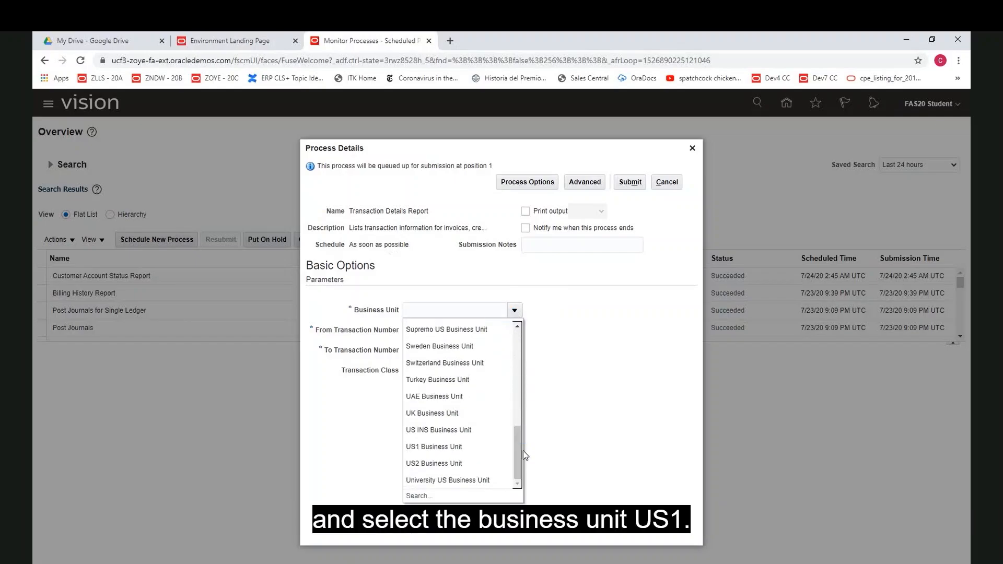
{"action": "left_click", "coordinate": [461, 447]}
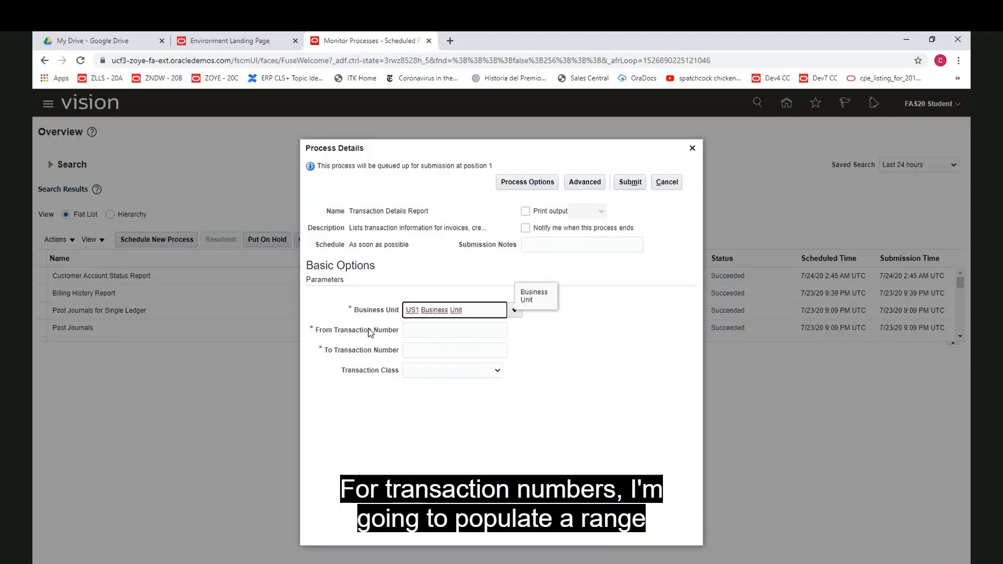
{"action": "left_click", "coordinate": [425, 333]}
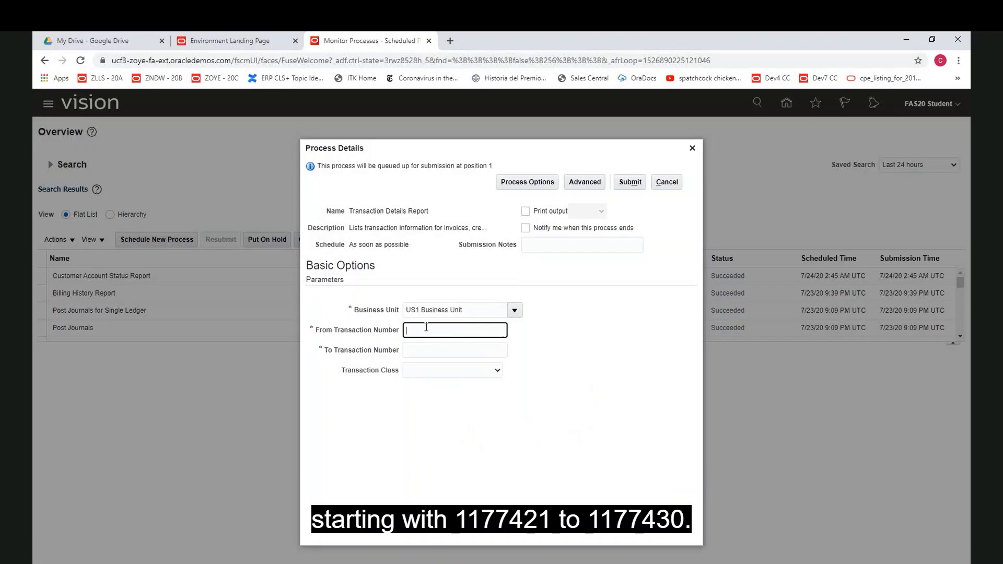
{"action": "type", "text": "1177421"}
{"action": "key", "text": "Tab"}
{"action": "type", "text": "117743"}
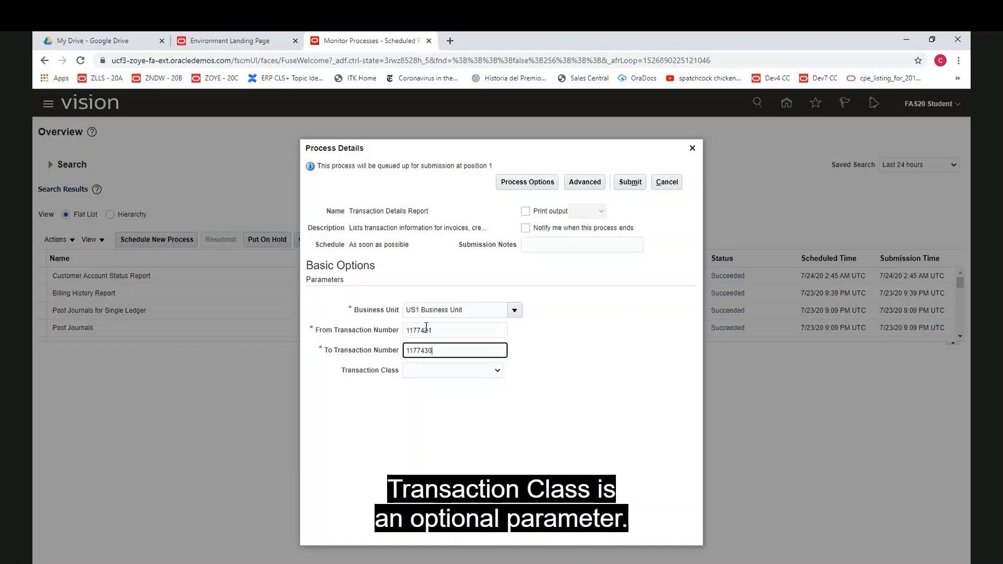
Review the transaction class choices, leave the class blank and submit the report process.
{"action": "left_click", "coordinate": [497, 372]}
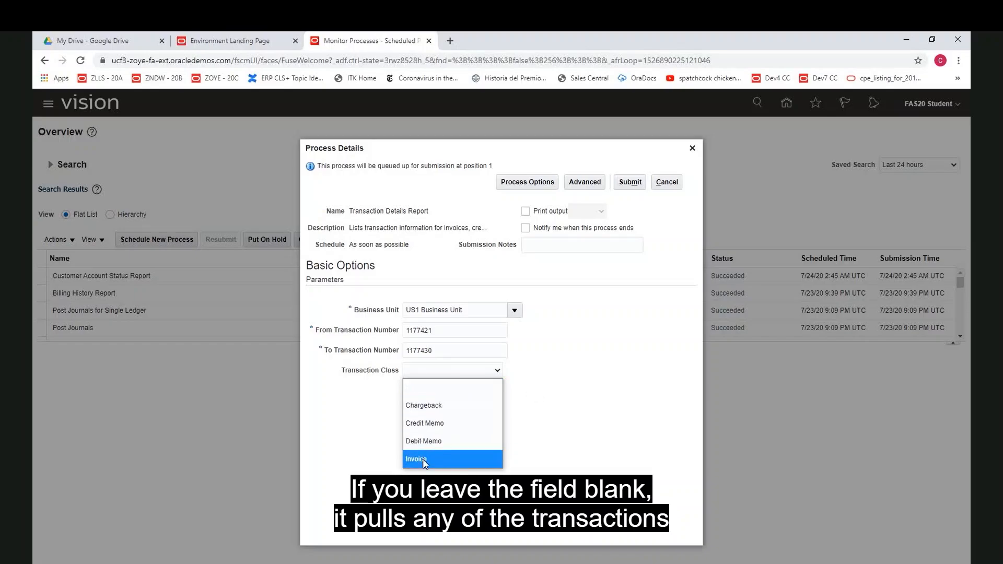
{"action": "left_click", "coordinate": [546, 375]}
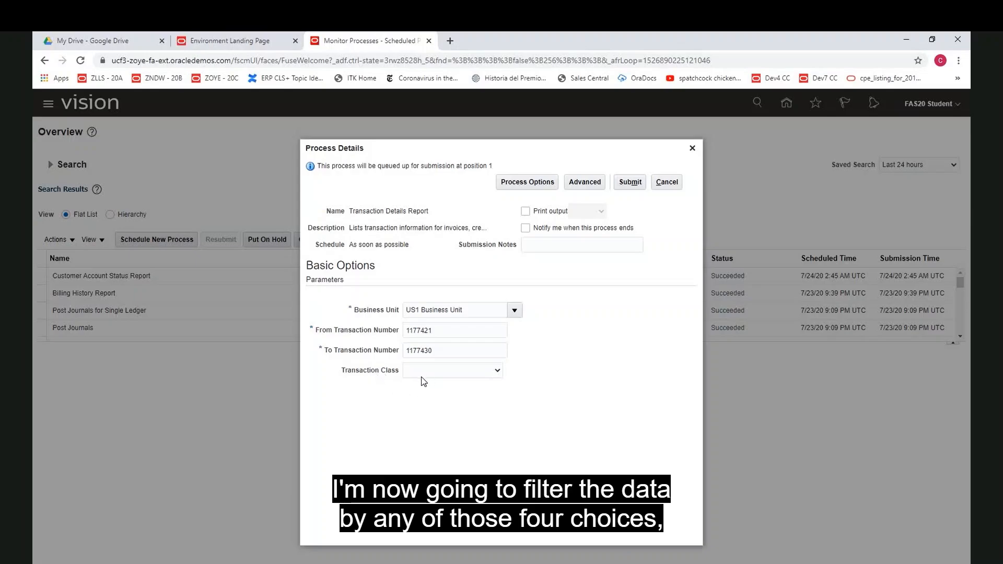
{"action": "left_click", "coordinate": [631, 186]}
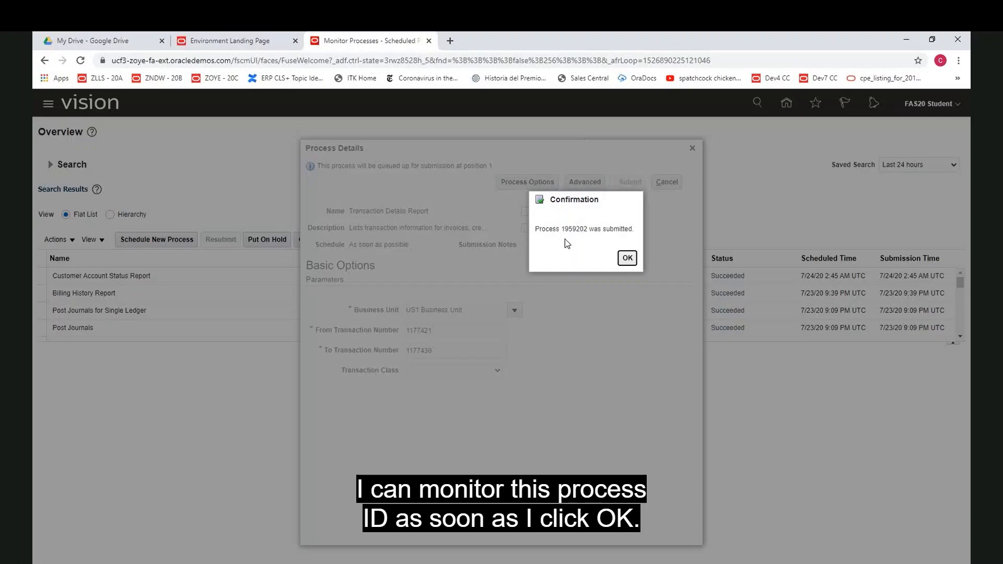
{"action": "left_click", "coordinate": [629, 259]}
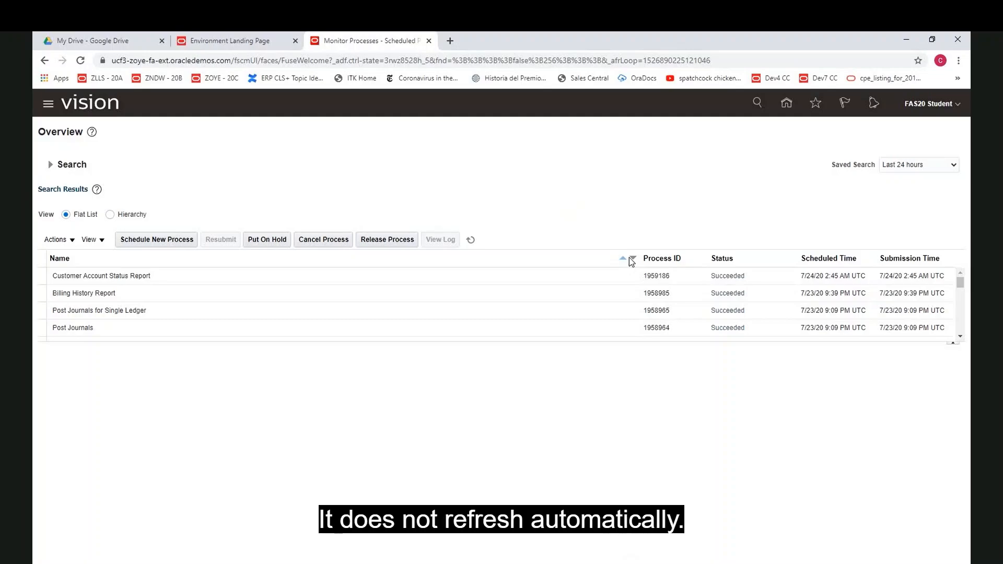
Refresh the process list until the Transaction Details Report has finished, and open its Default Document output.
{"action": "left_click", "coordinate": [469, 240]}
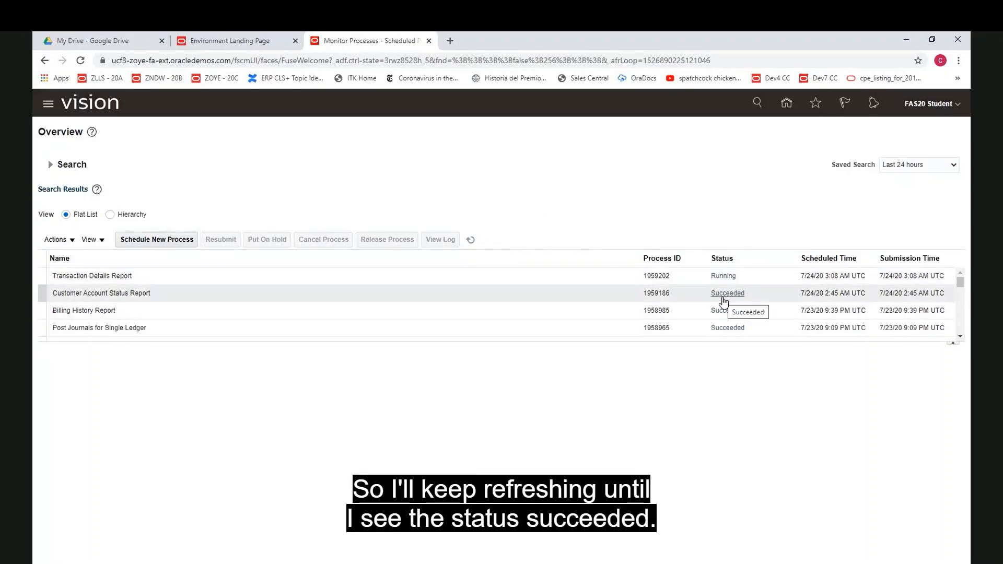
{"action": "left_click", "coordinate": [471, 240]}
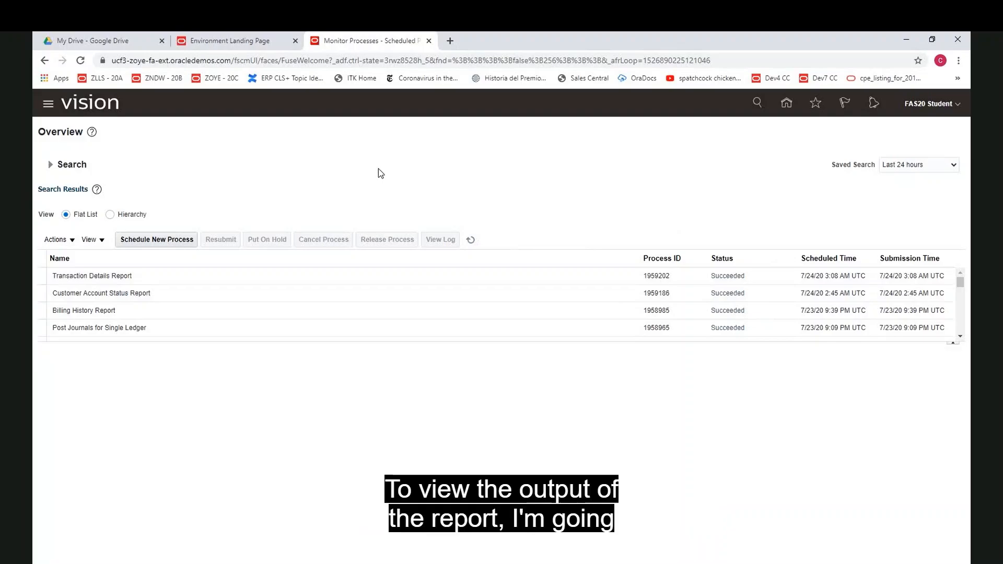
{"action": "left_click", "coordinate": [151, 282]}
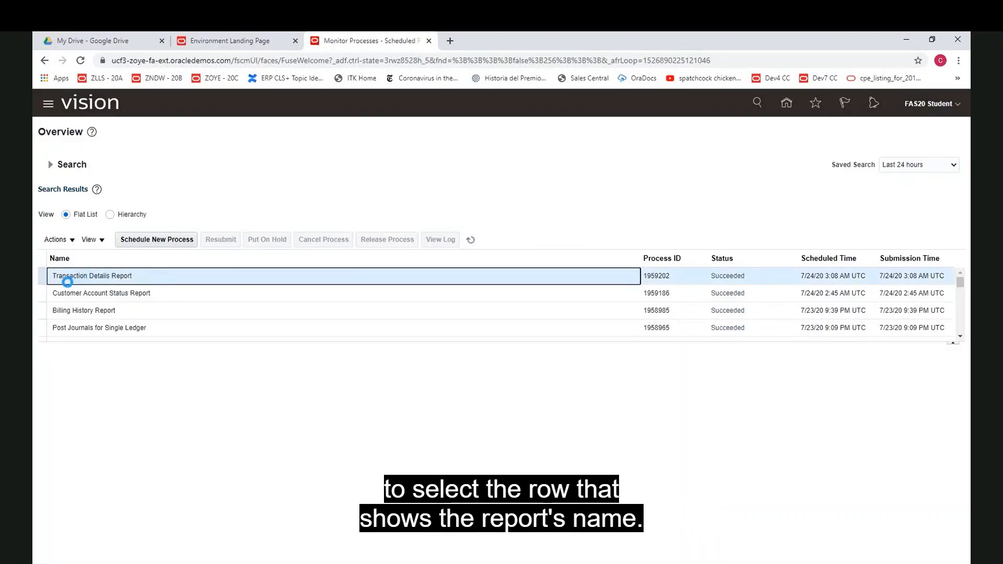
{"action": "left_click", "coordinate": [129, 277]}
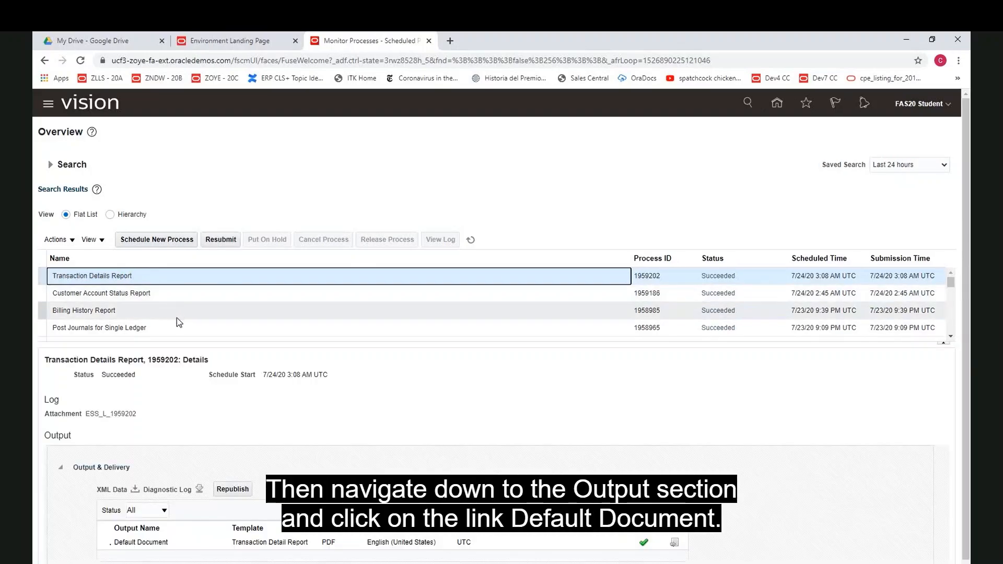
{"action": "scroll", "coordinate": [177, 318], "scroll_direction": "down", "scroll_amount": 3}
{"action": "scroll", "coordinate": [80, 400], "scroll_direction": "down", "scroll_amount": 1}
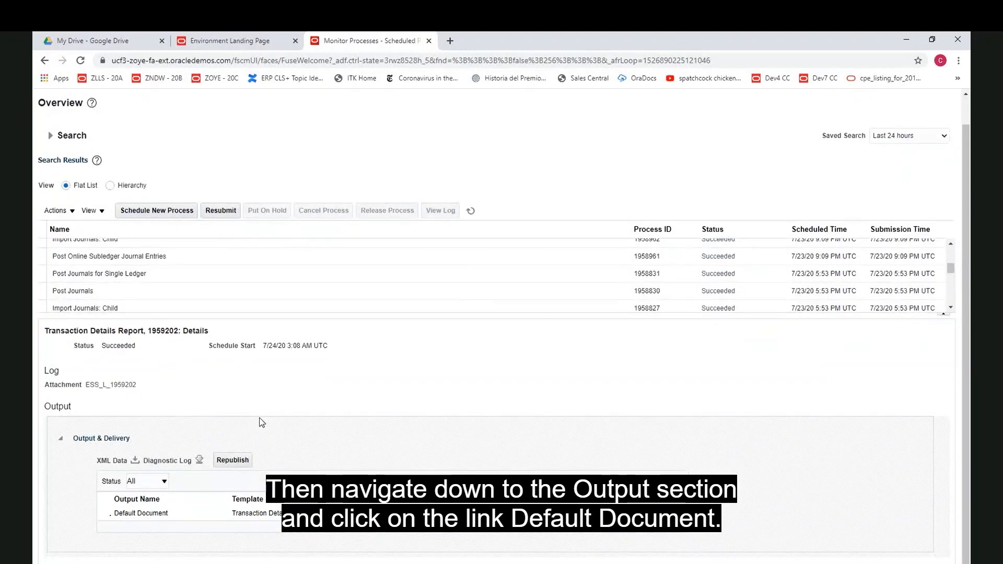
{"action": "left_click", "coordinate": [137, 514]}
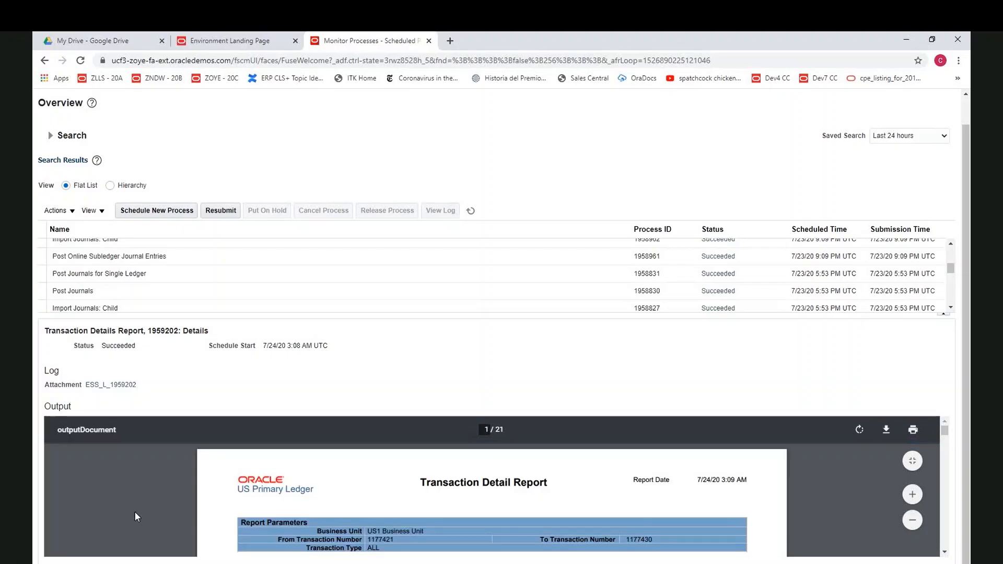
Preview the report output and download it to the Desktop as outputDocument (2).pdf.
{"action": "scroll", "coordinate": [494, 450], "scroll_direction": "down", "scroll_amount": 3}
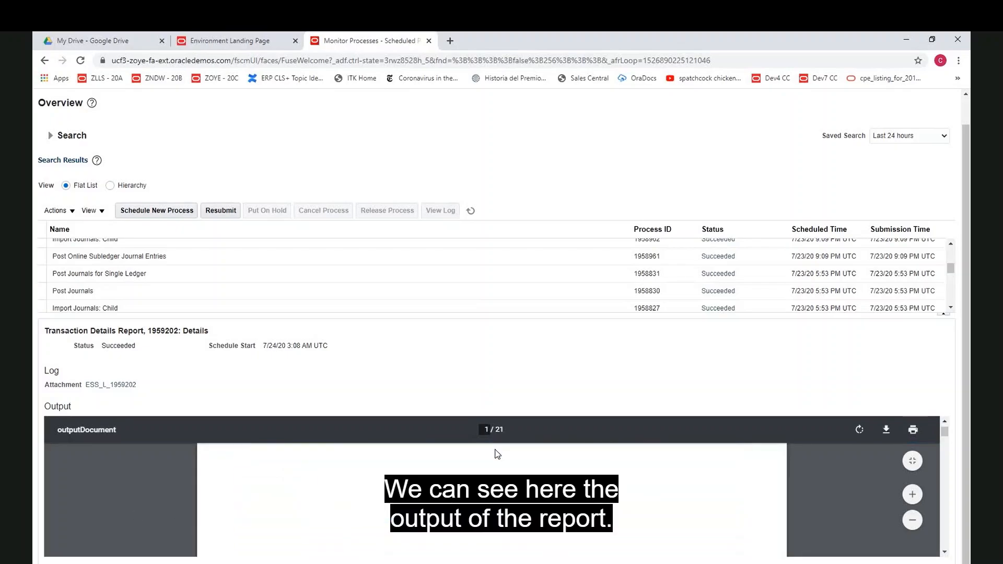
{"action": "scroll", "coordinate": [517, 469], "scroll_direction": "down", "scroll_amount": 3}
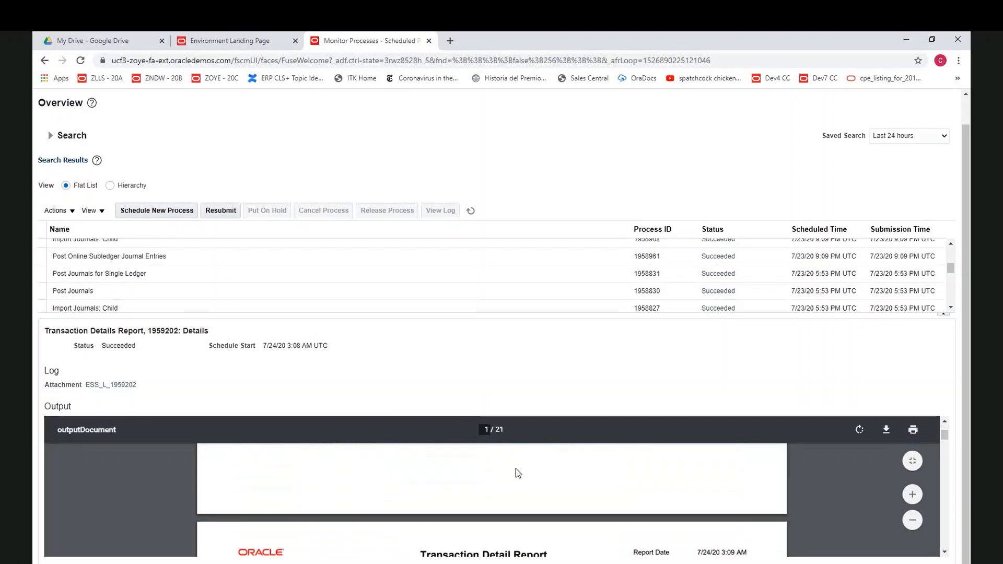
{"action": "scroll", "coordinate": [518, 473], "scroll_direction": "down", "scroll_amount": 5}
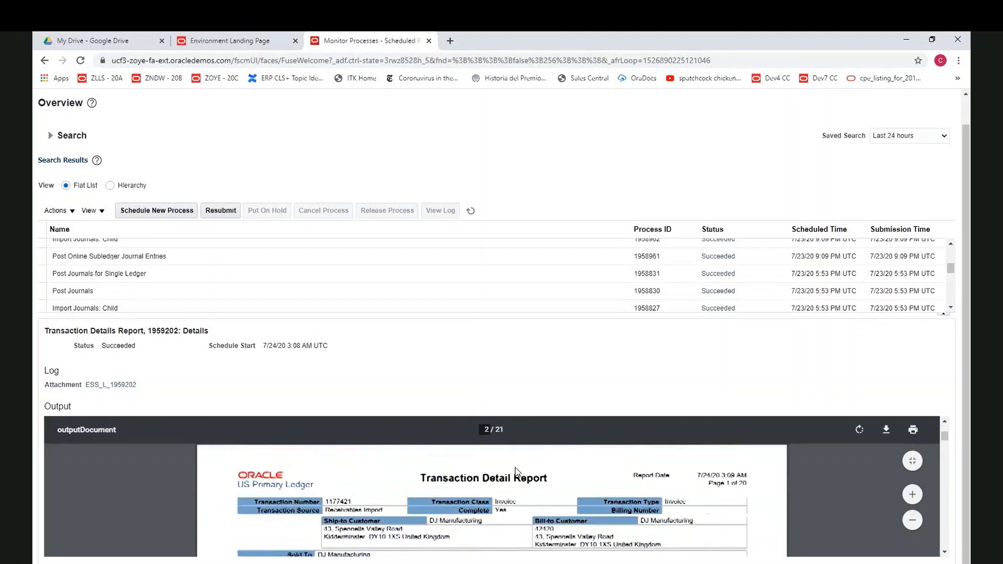
{"action": "left_click", "coordinate": [887, 434]}
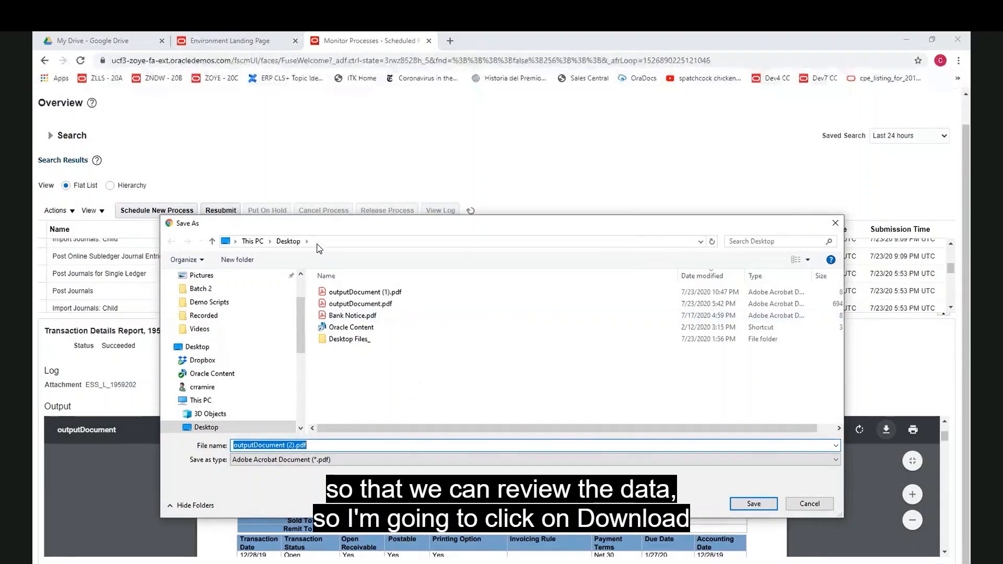
{"action": "left_click", "coordinate": [737, 505]}
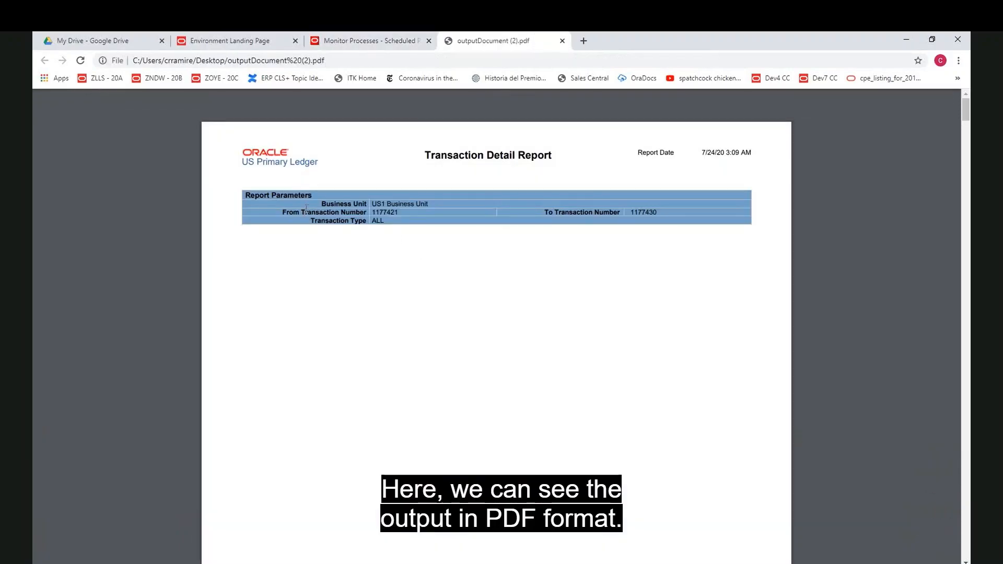
Examine the report parameters and the first transaction's header, line items and tax sections in the downloaded PDF.
{"action": "scroll", "coordinate": [500, 280], "scroll_direction": "down", "scroll_amount": 12}
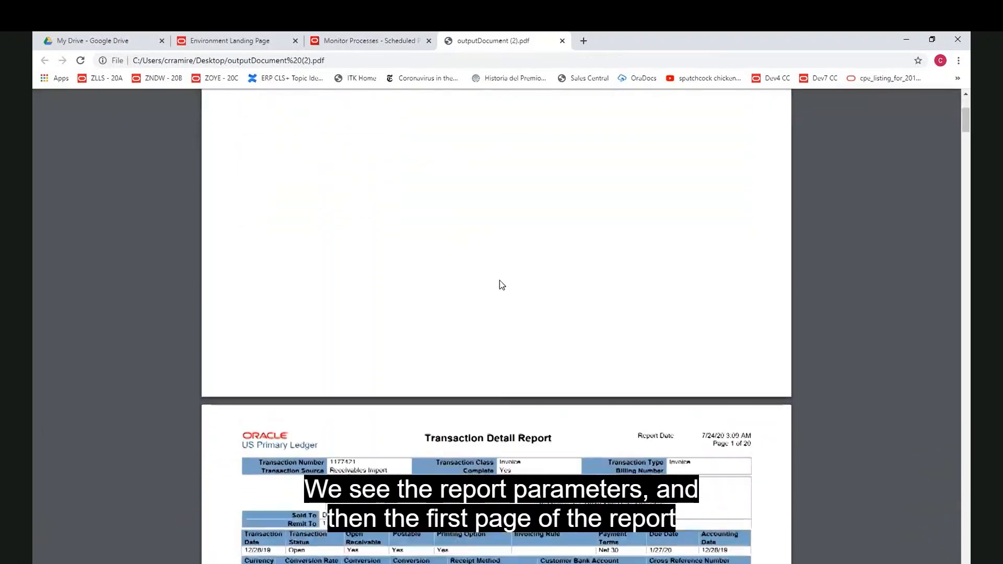
{"action": "scroll", "coordinate": [499, 285], "scroll_direction": "down", "scroll_amount": 1}
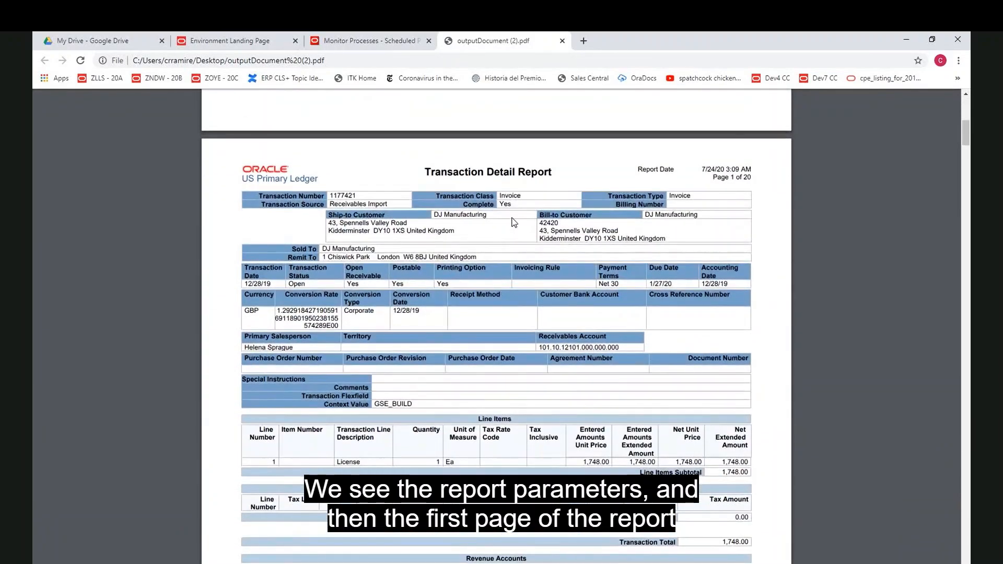
{"action": "scroll", "coordinate": [510, 240], "scroll_direction": "down", "scroll_amount": 1}
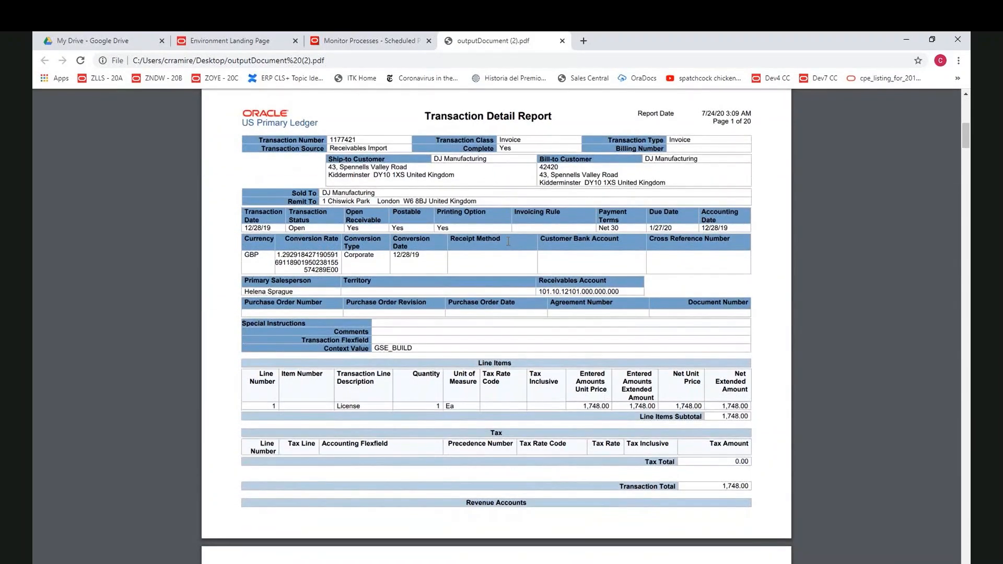
{"action": "scroll", "coordinate": [410, 151], "scroll_direction": "up", "scroll_amount": 1}
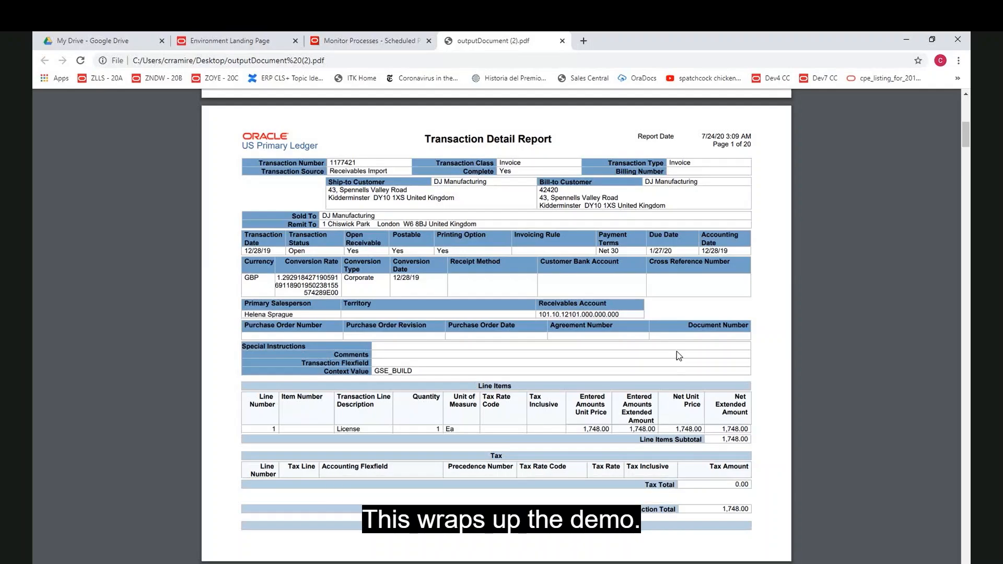
{"action": "key", "text": "Escape"}
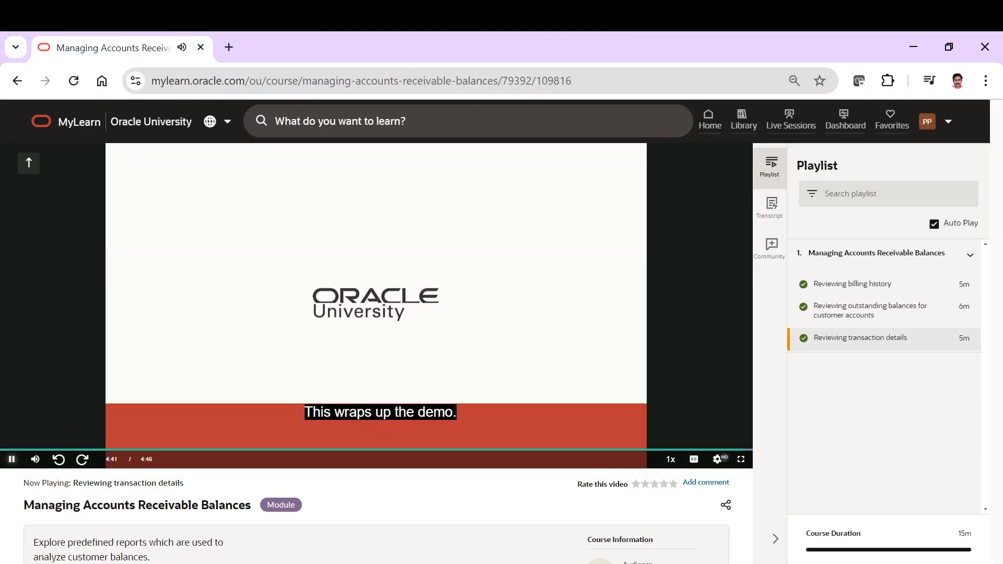